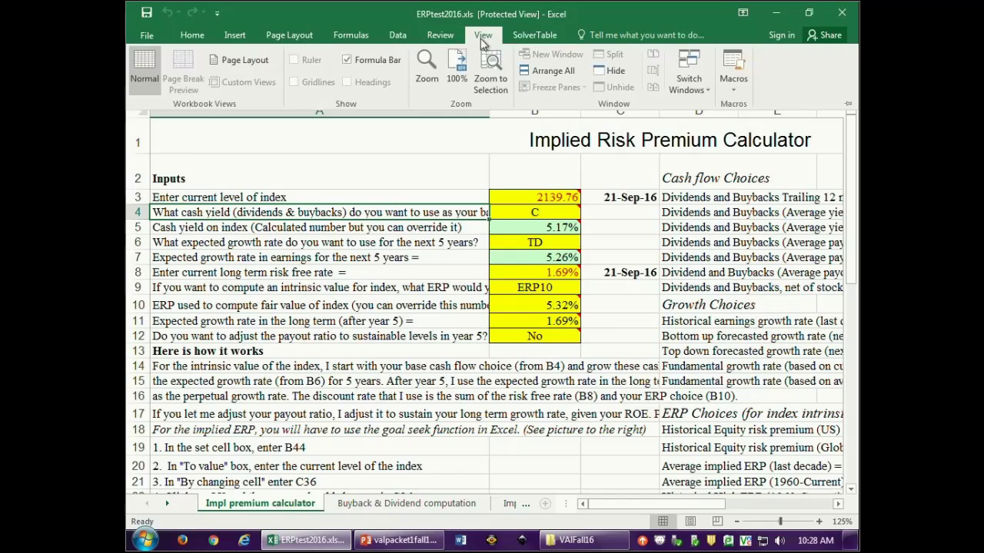
{"action": "left_click", "coordinate": [434, 38]}
{"action": "left_click", "coordinate": [394, 39]}
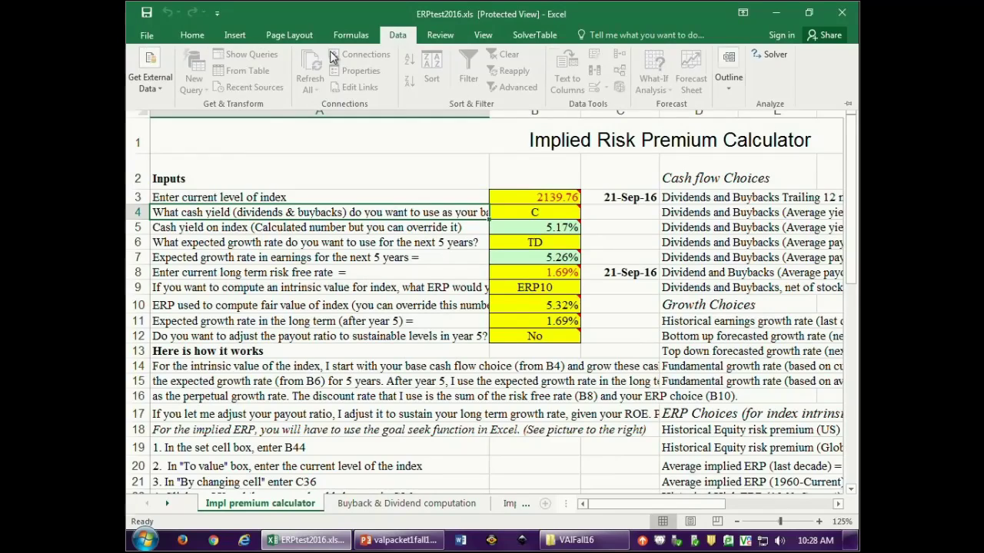
{"action": "left_click", "coordinate": [441, 40]}
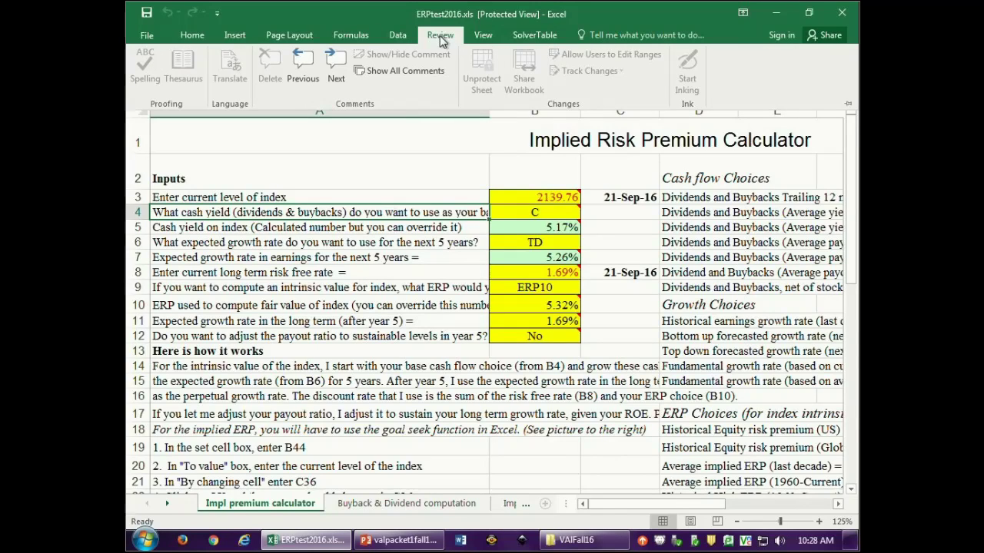
{"action": "left_click", "coordinate": [398, 39]}
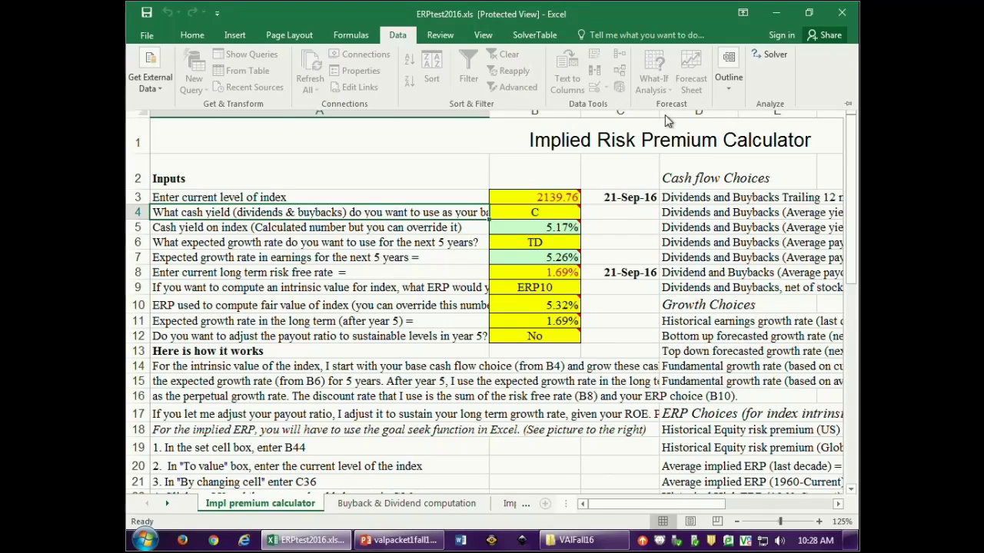
{"action": "left_click", "coordinate": [355, 36]}
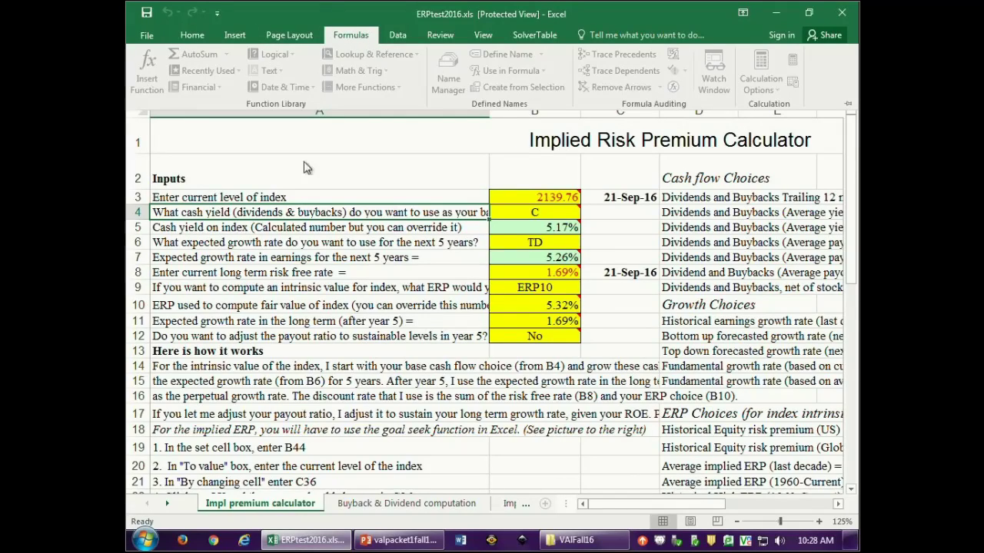
{"action": "left_click", "coordinate": [398, 36]}
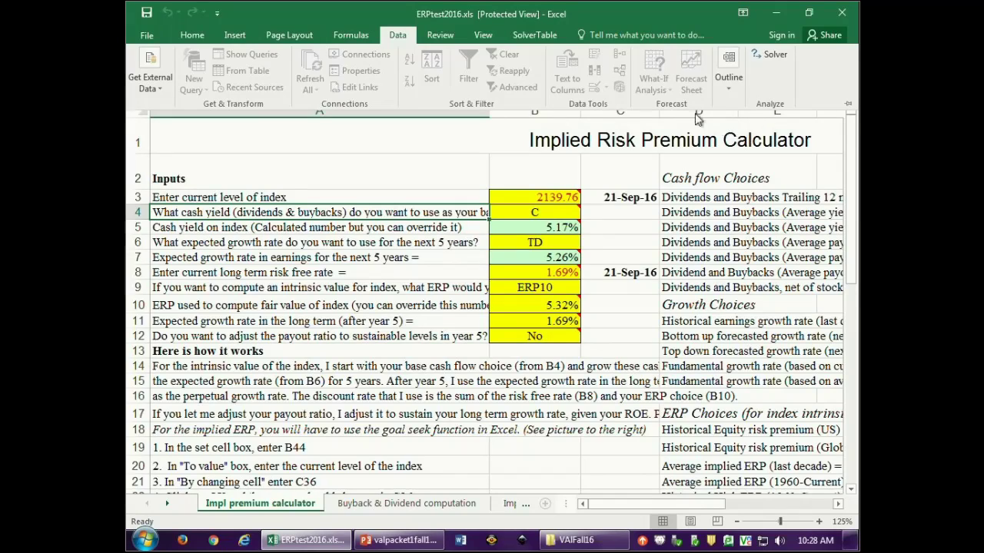
{"action": "left_click", "coordinate": [363, 40]}
{"action": "left_click", "coordinate": [397, 35]}
{"action": "left_click", "coordinate": [622, 113]}
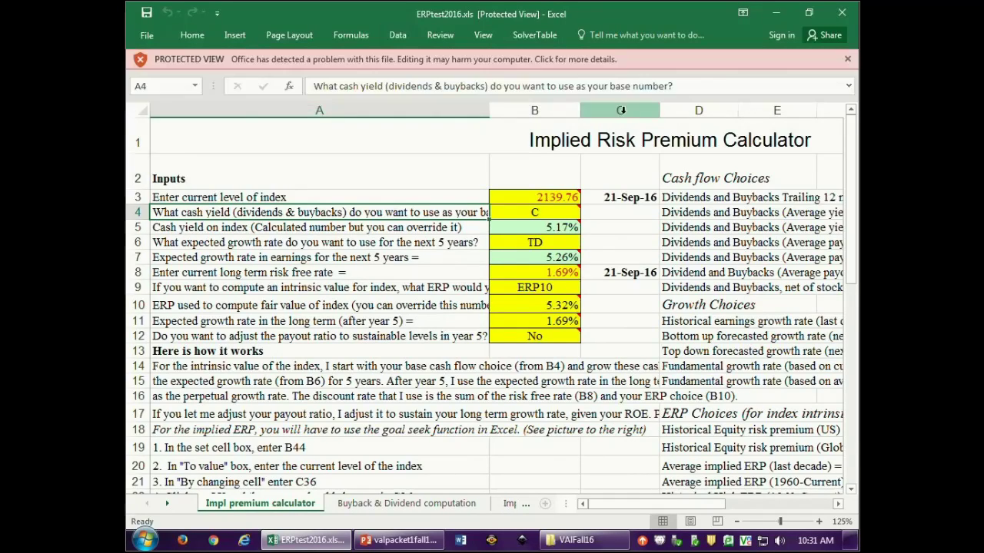
{"action": "left_click", "coordinate": [621, 111]}
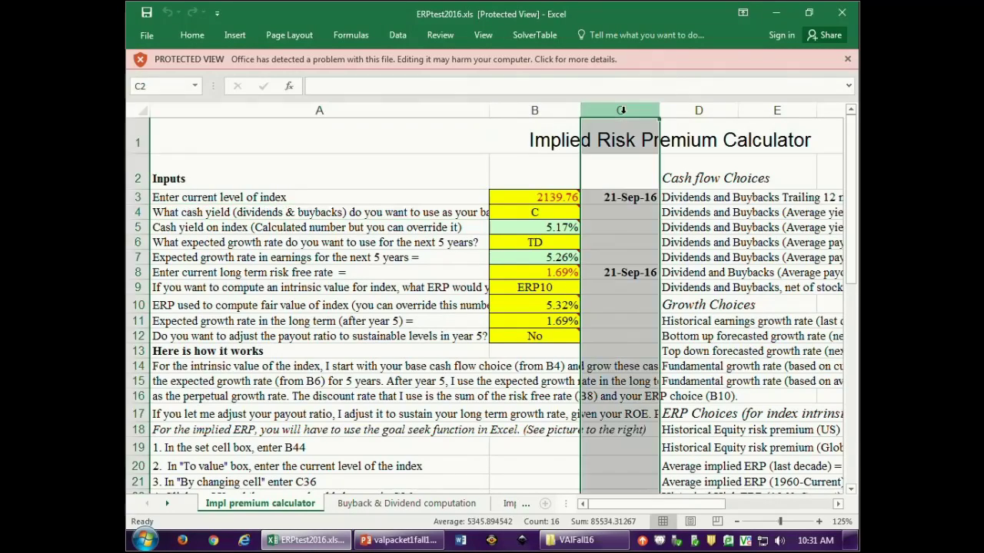
{"action": "left_click", "coordinate": [415, 111]}
{"action": "left_click", "coordinate": [698, 466]}
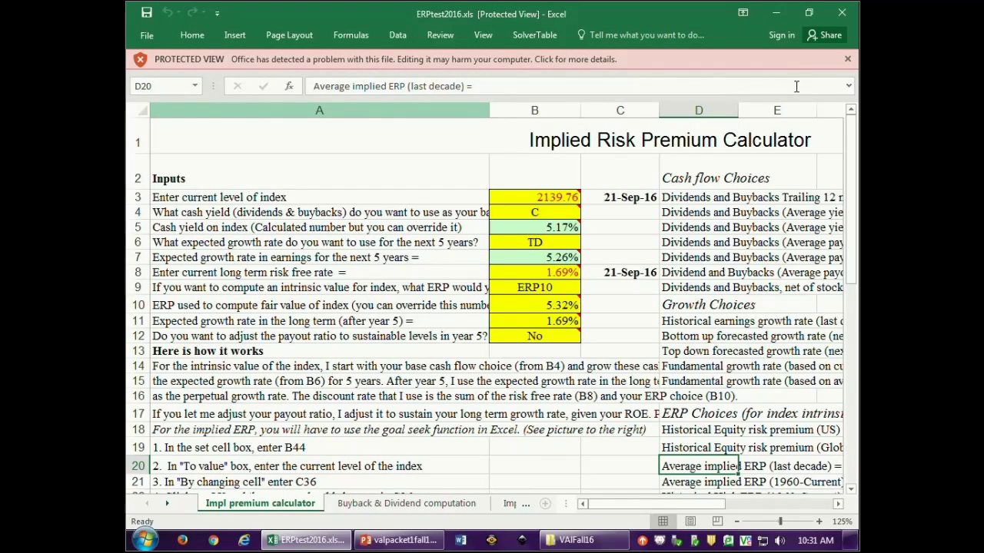
{"action": "left_click", "coordinate": [448, 35]}
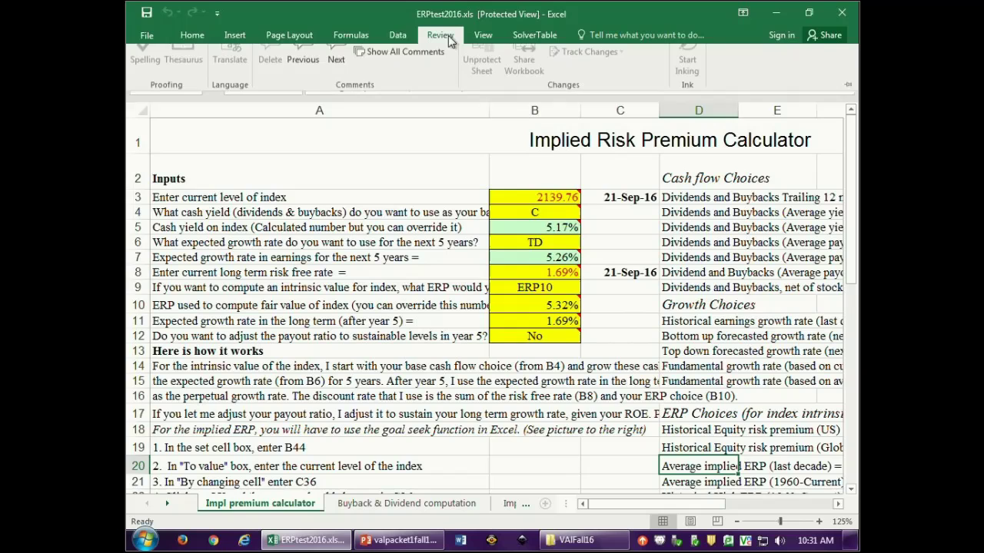
{"action": "left_click", "coordinate": [392, 31]}
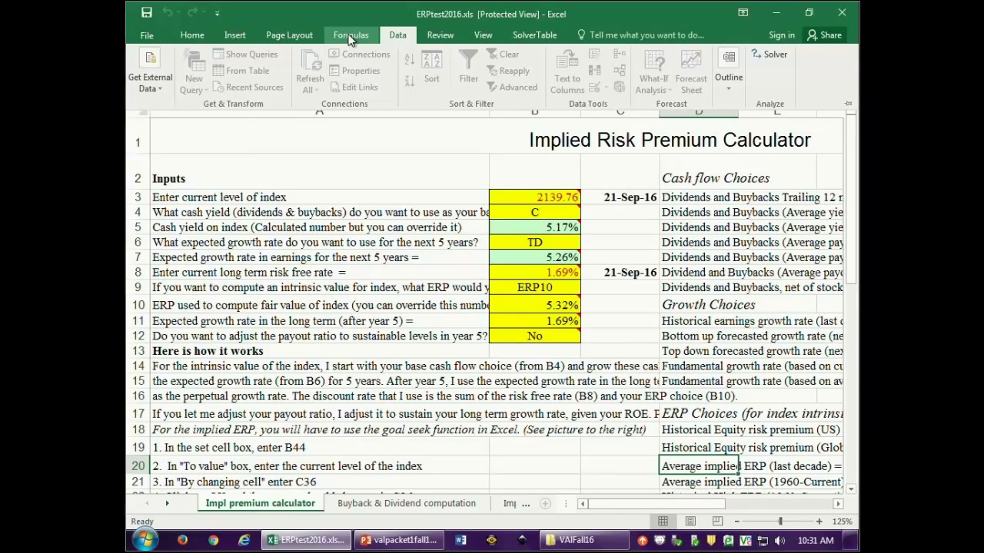
{"action": "left_click", "coordinate": [350, 36]}
{"action": "left_click", "coordinate": [288, 33]}
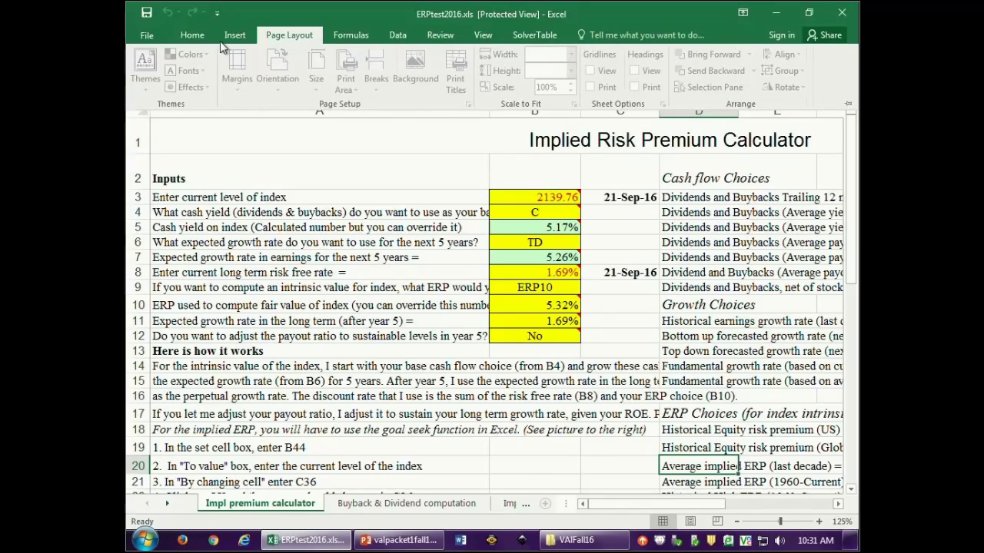
{"action": "left_click", "coordinate": [233, 35]}
{"action": "left_click", "coordinate": [192, 35]}
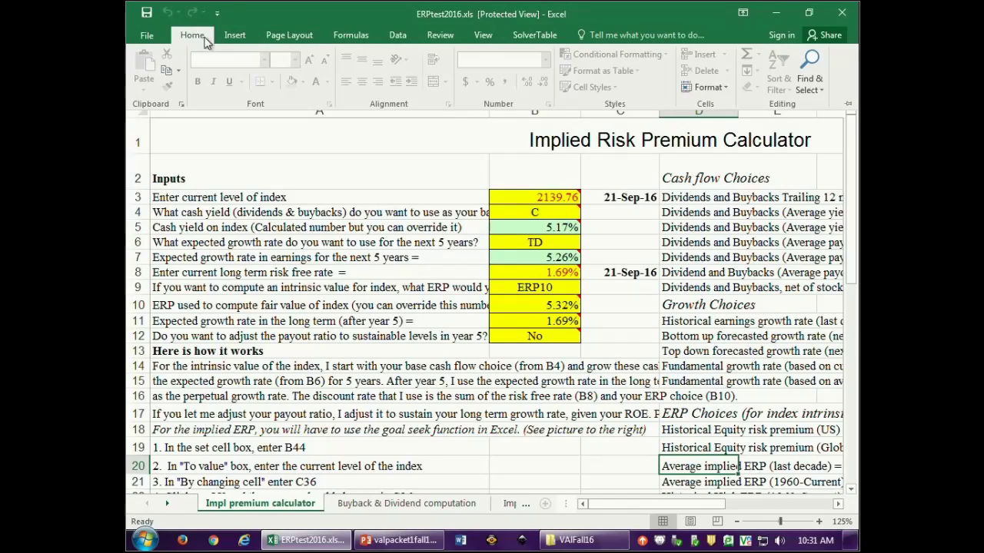
{"action": "mouse_move", "coordinate": [573, 541]}
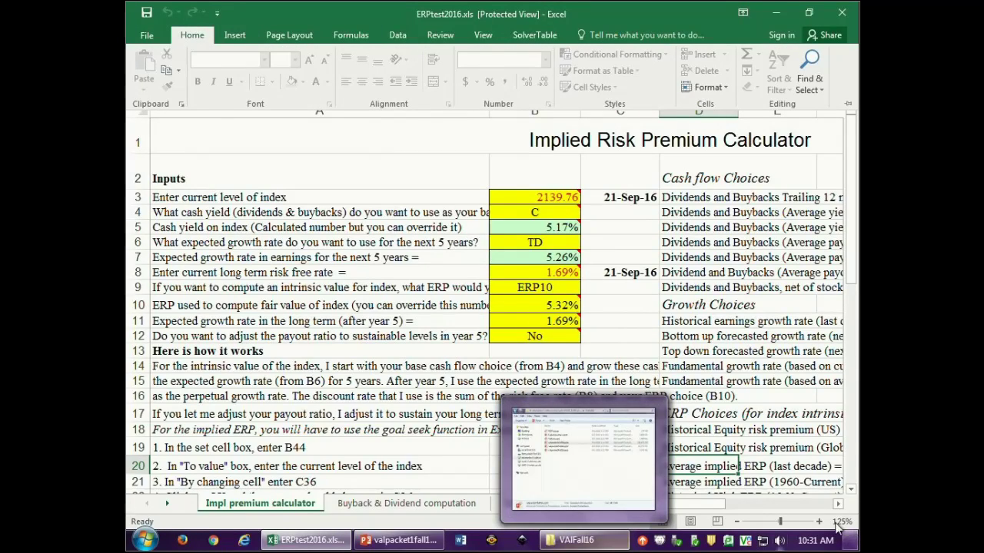
{"action": "left_click", "coordinate": [244, 39]}
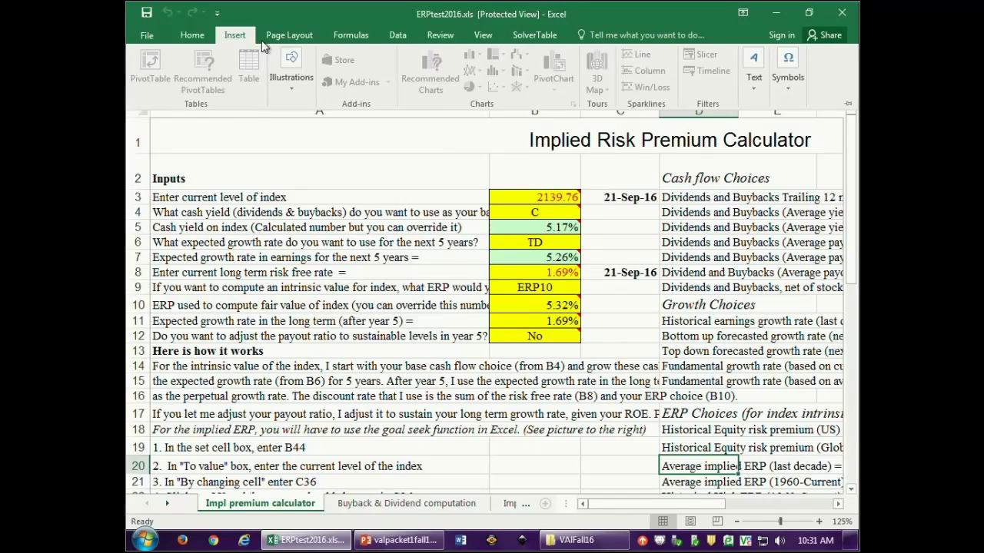
{"action": "left_click", "coordinate": [289, 36]}
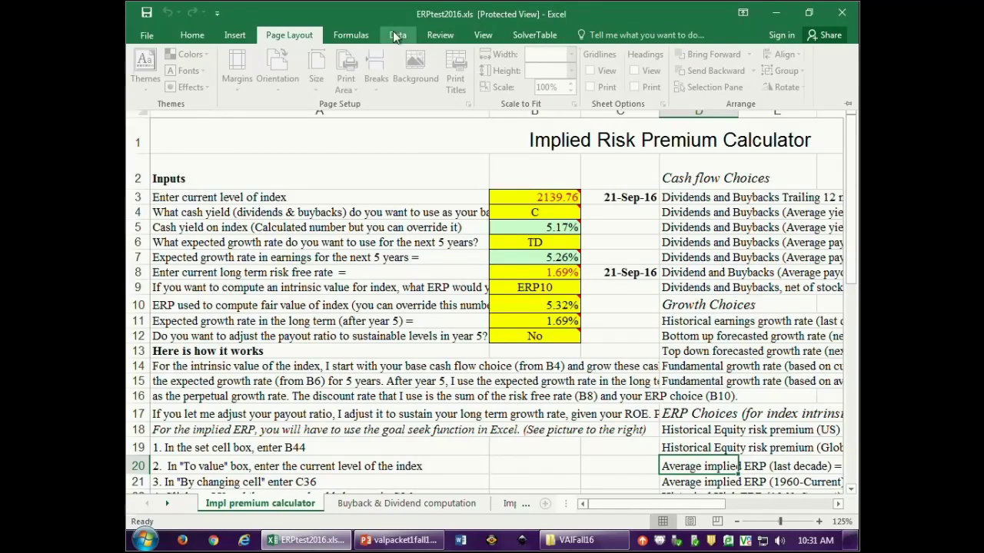
{"action": "left_click", "coordinate": [350, 36]}
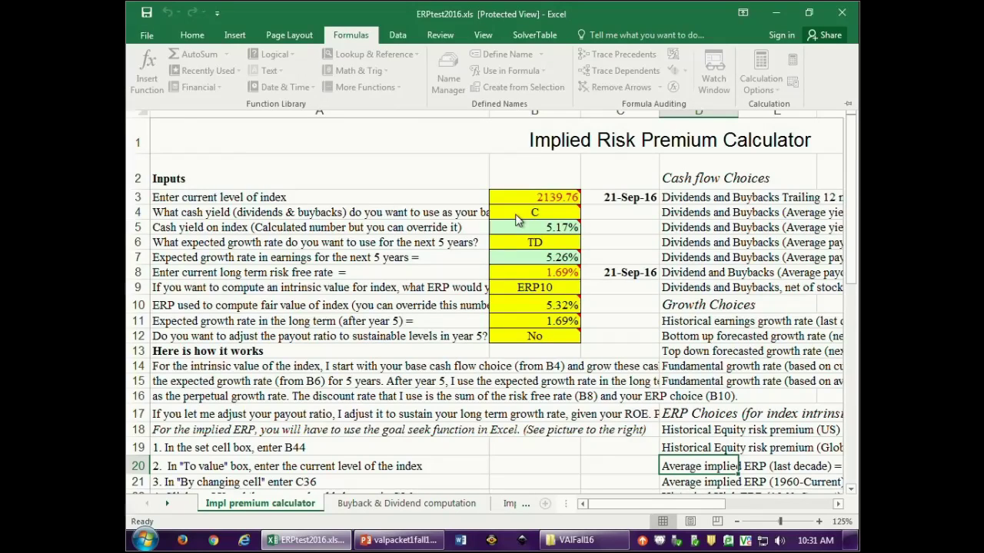
{"action": "left_click", "coordinate": [401, 36]}
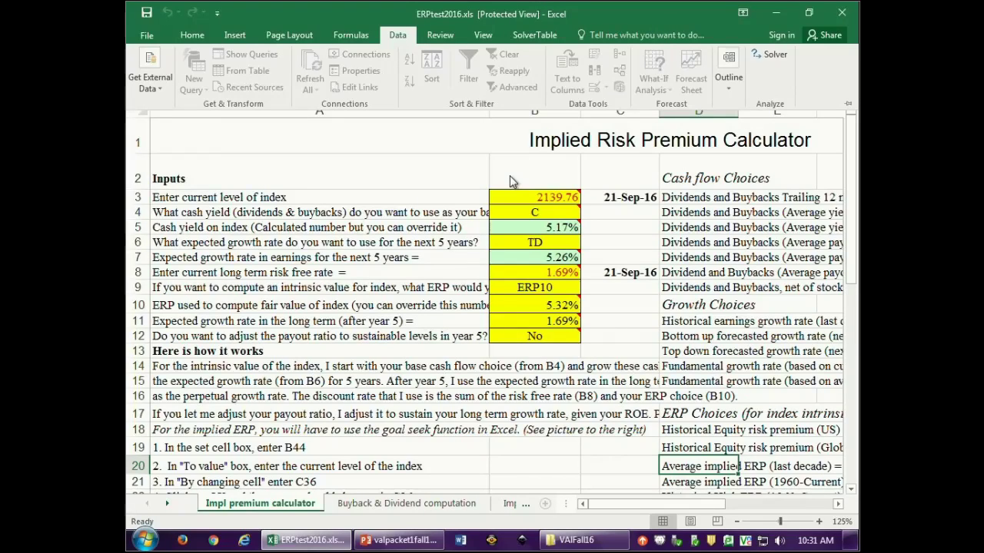
Examine the intrinsic value estimate and the implied equity risk premium calculation down through row 44 of the Impl premium calculator sheet
{"action": "left_click", "coordinate": [243, 221]}
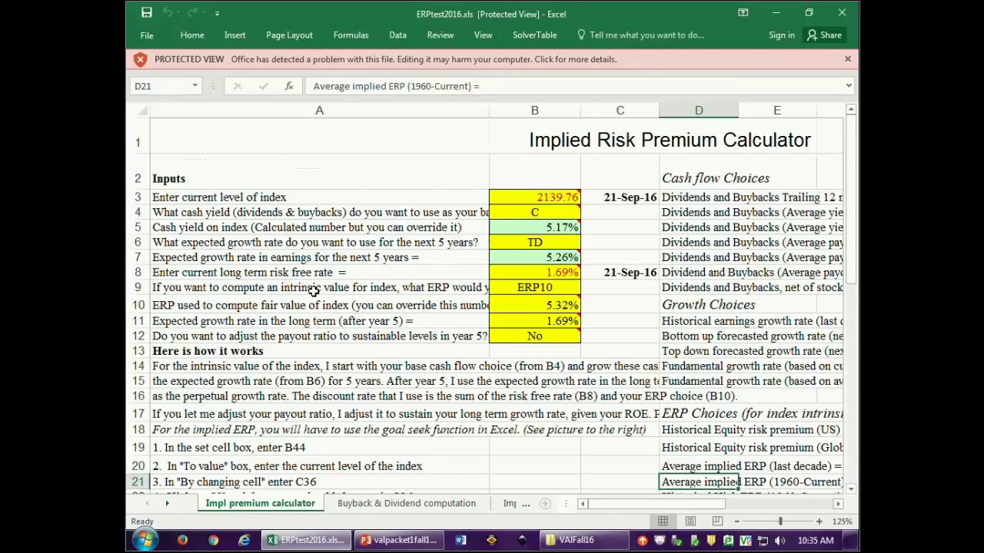
{"action": "key", "text": "Down"}
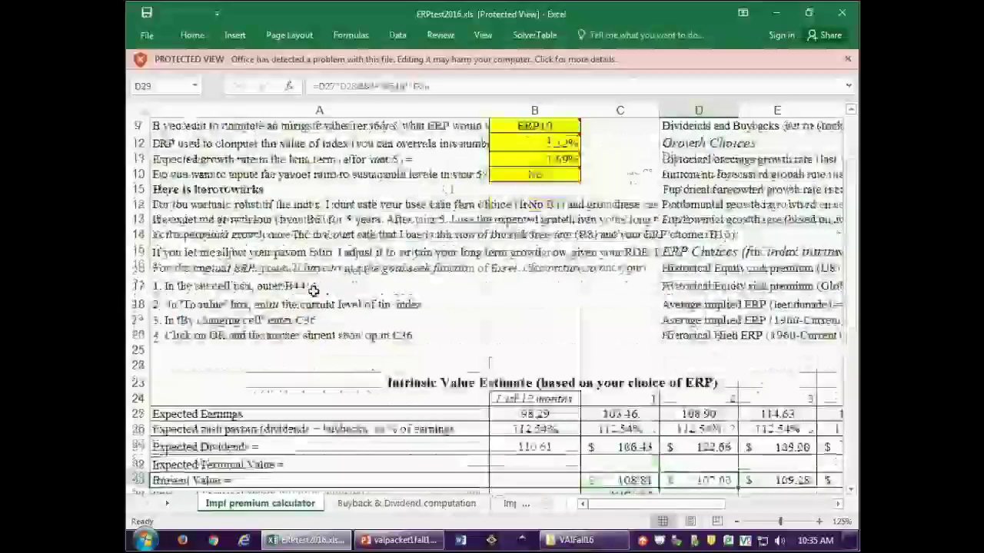
{"action": "key", "text": "Down"}
{"action": "key", "text": "Down"}
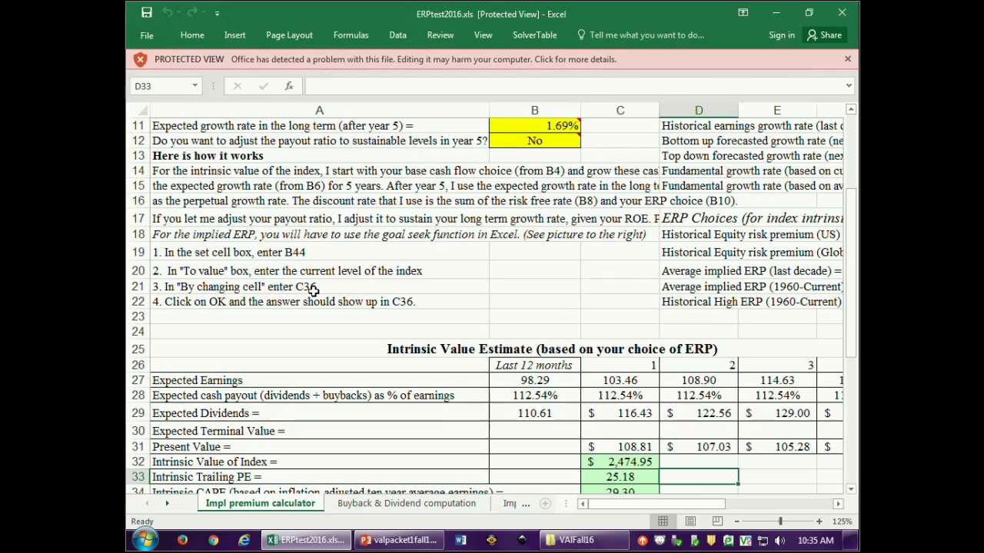
{"action": "key", "text": "Down"}
{"action": "key", "text": "Down"}
{"action": "key", "text": "Down"}
{"action": "key", "text": "Down"}
{"action": "key", "text": "Down"}
{"action": "key", "text": "Down"}
{"action": "key", "text": "Down"}
{"action": "key", "text": "Down"}
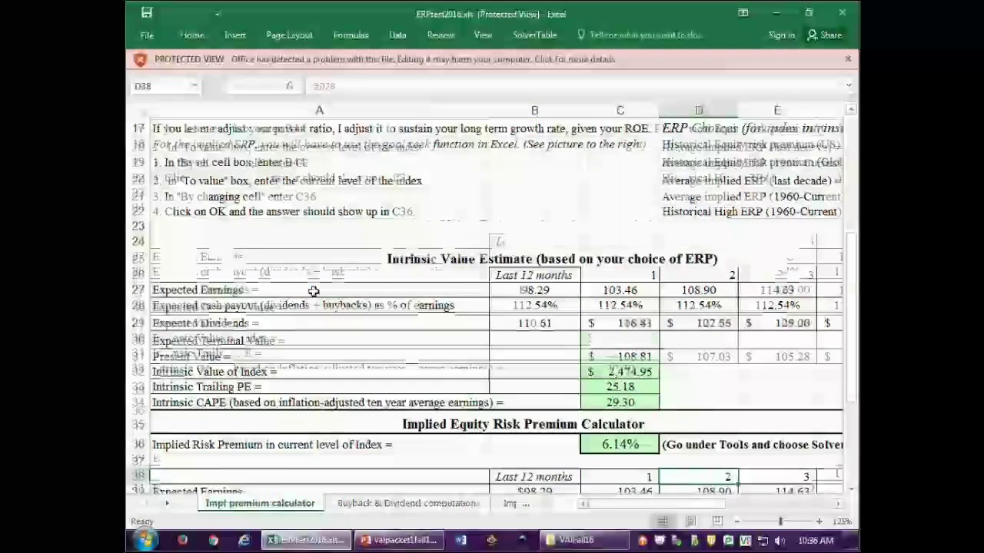
{"action": "key", "text": "Down"}
{"action": "key", "text": "Down"}
{"action": "key", "text": "Down"}
{"action": "key", "text": "Down"}
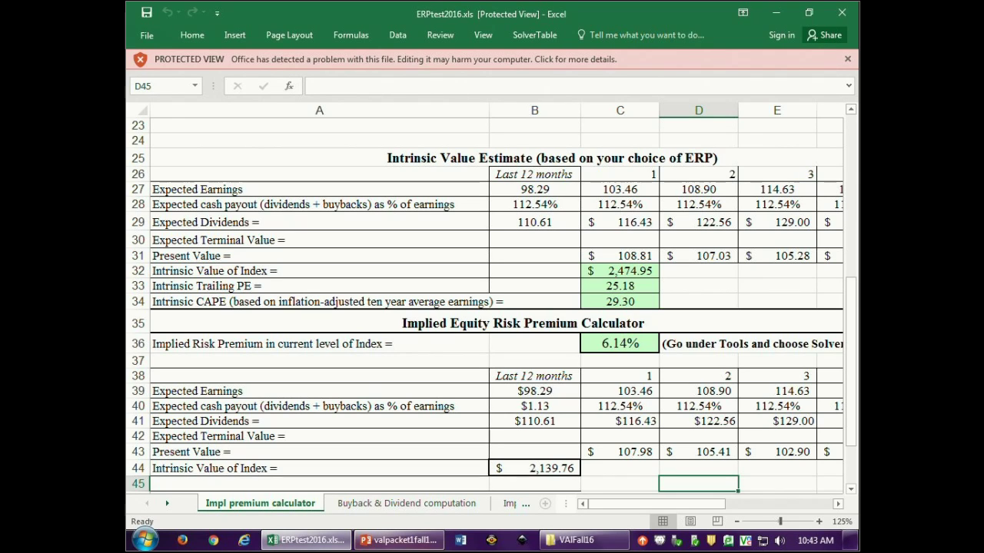
Switch to the valpacket1fall16.pptx presentation in PowerPoint and display slide 57, "Two problems with these approaches.."
{"action": "left_click", "coordinate": [421, 541]}
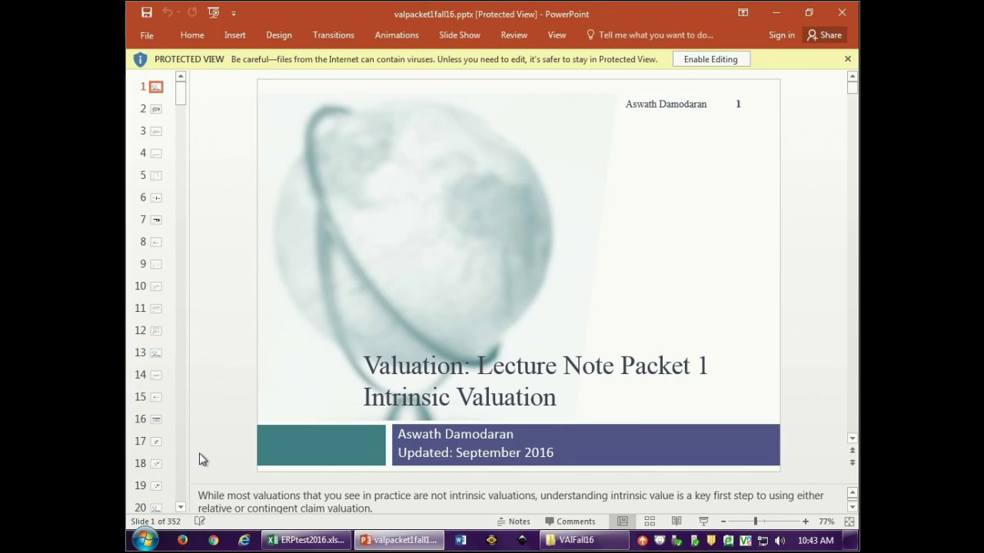
{"action": "left_click", "coordinate": [180, 459]}
{"action": "left_click", "coordinate": [180, 460]}
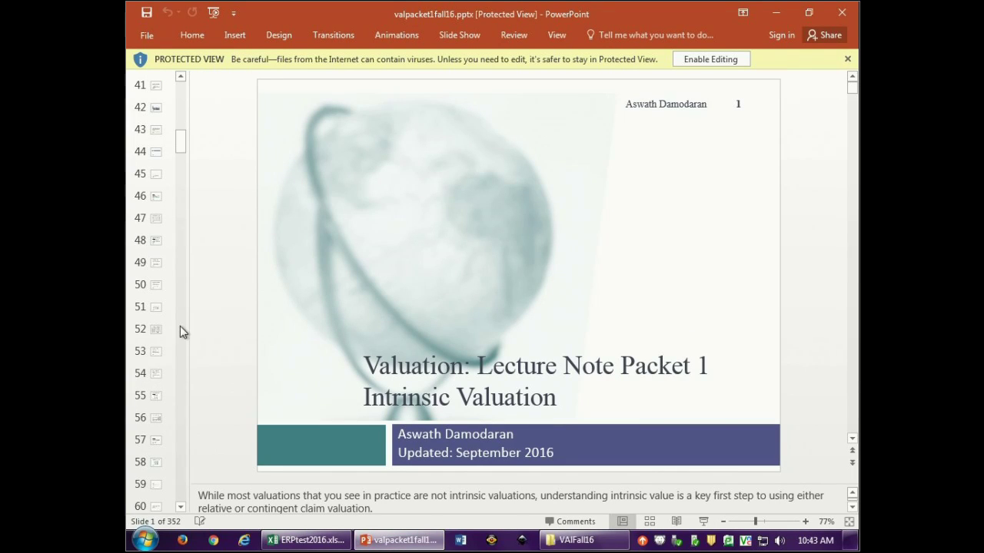
{"action": "left_click", "coordinate": [157, 436]}
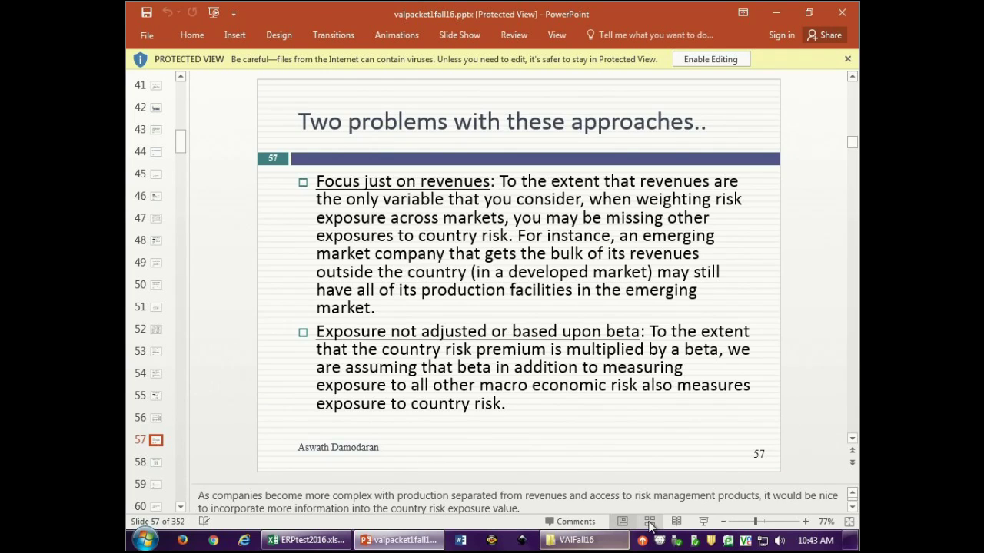